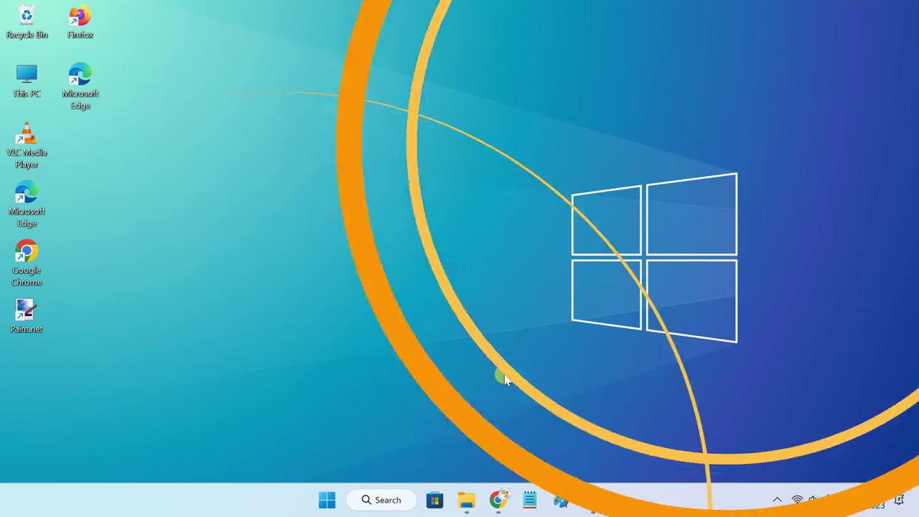
Step: Search Google for 'chrome remote desktop' in Chrome and open the remotedesktop.google.com result
{"action": "left_click", "coordinate": [499, 500]}
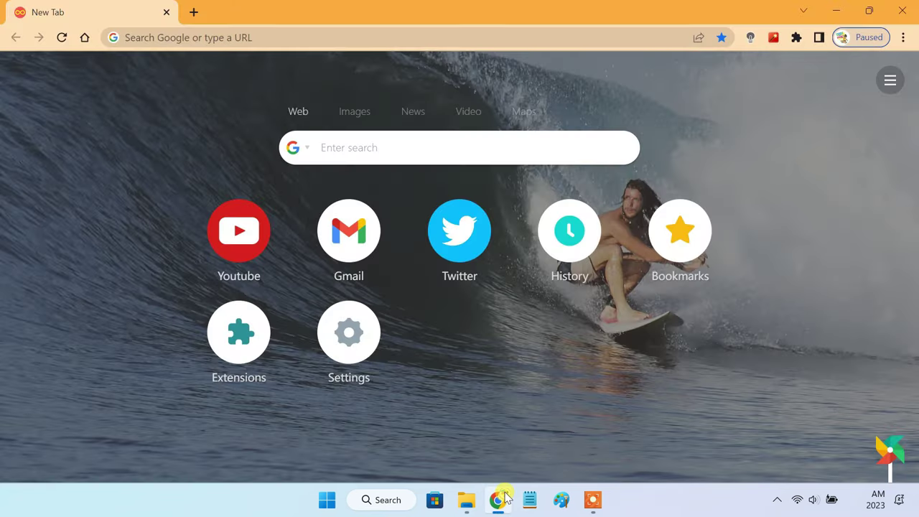
{"action": "left_click", "coordinate": [440, 147]}
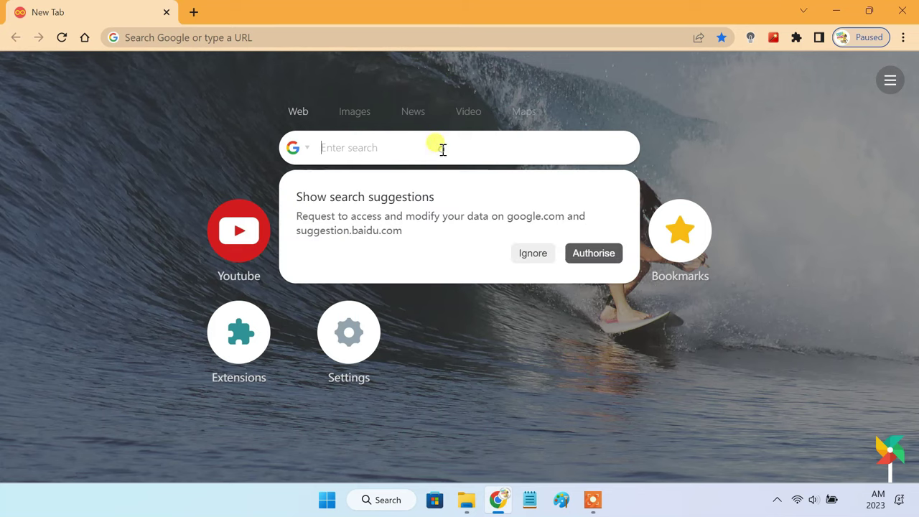
{"action": "type", "text": "chrome remote deskt"}
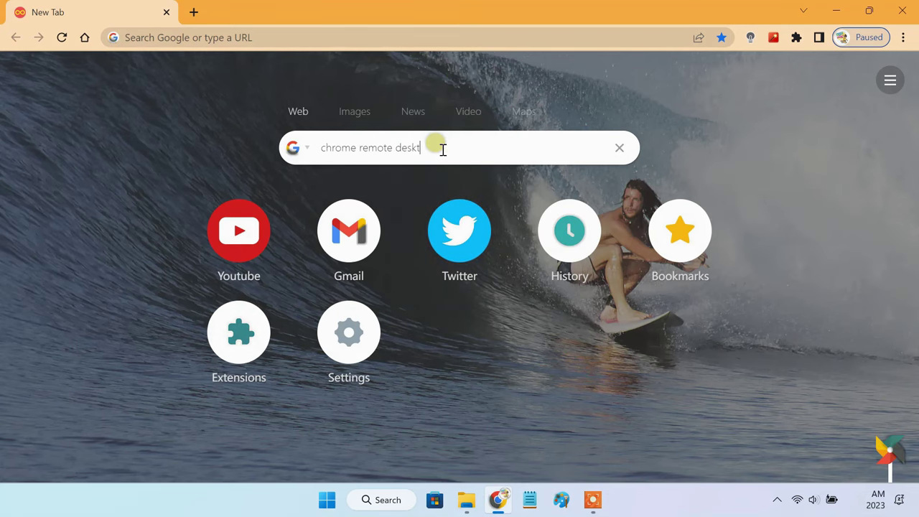
{"action": "type", "text": "op"}
{"action": "key", "text": "Return"}
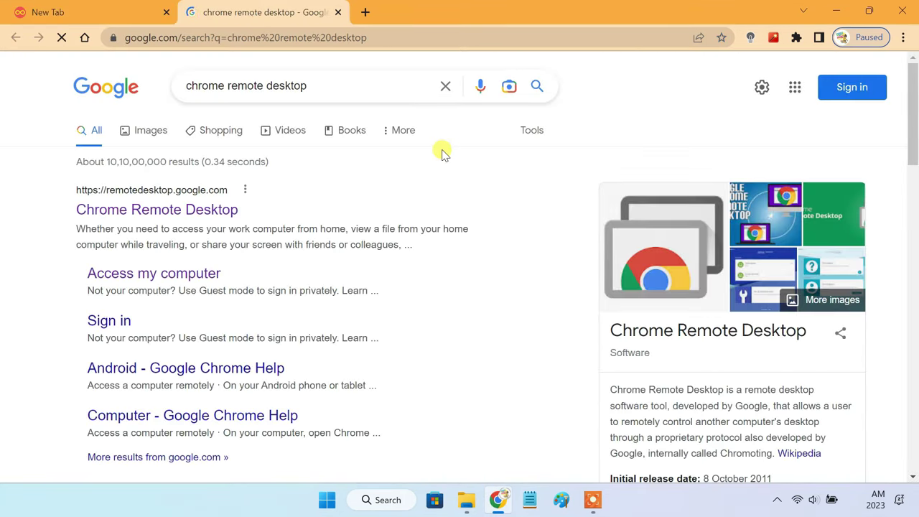
{"action": "left_click", "coordinate": [201, 212]}
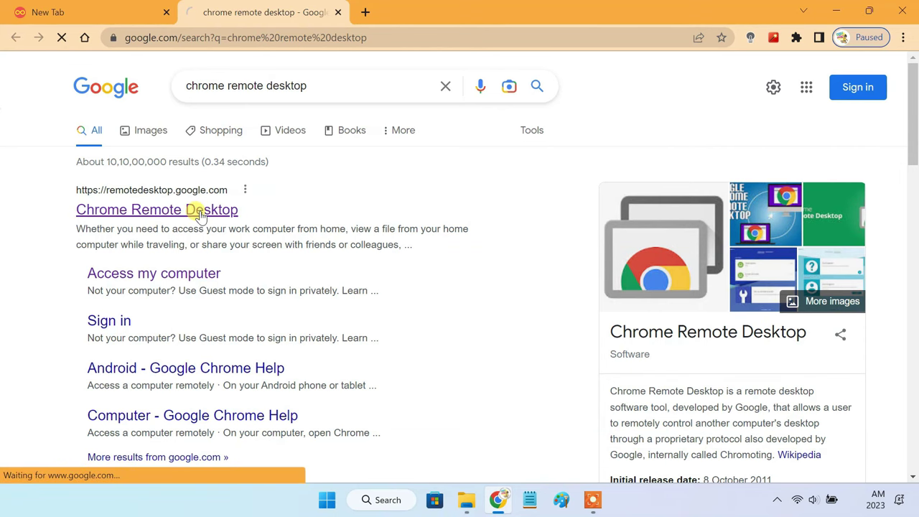
{"action": "scroll", "coordinate": [197, 207], "scroll_direction": "down", "scroll_amount": 1}
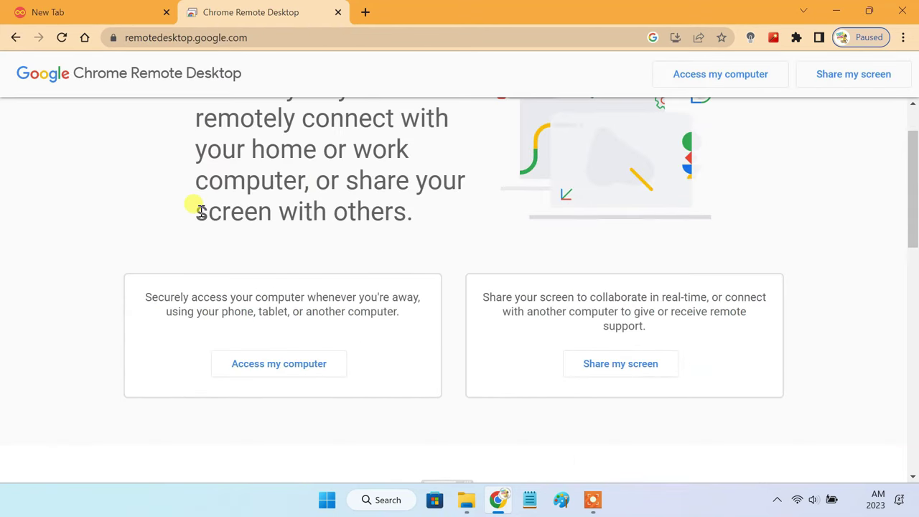
Step: Choose Access my computer and sign in with the Google account's e-mail and password
{"action": "left_click", "coordinate": [294, 365]}
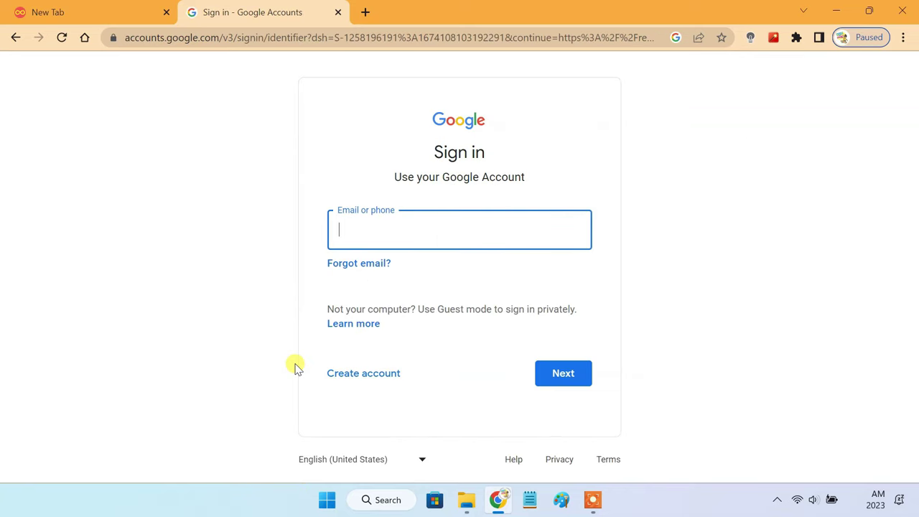
{"action": "key", "text": "ctrl+v"}
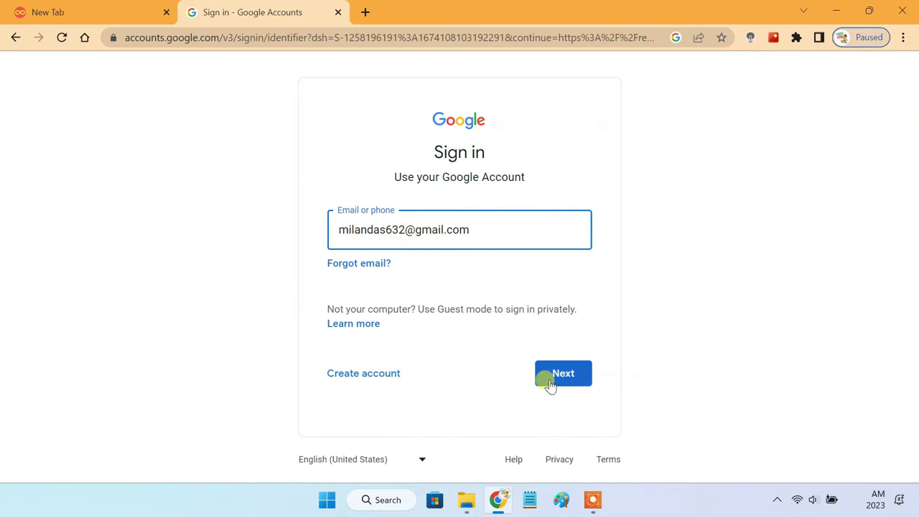
{"action": "left_click", "coordinate": [556, 383]}
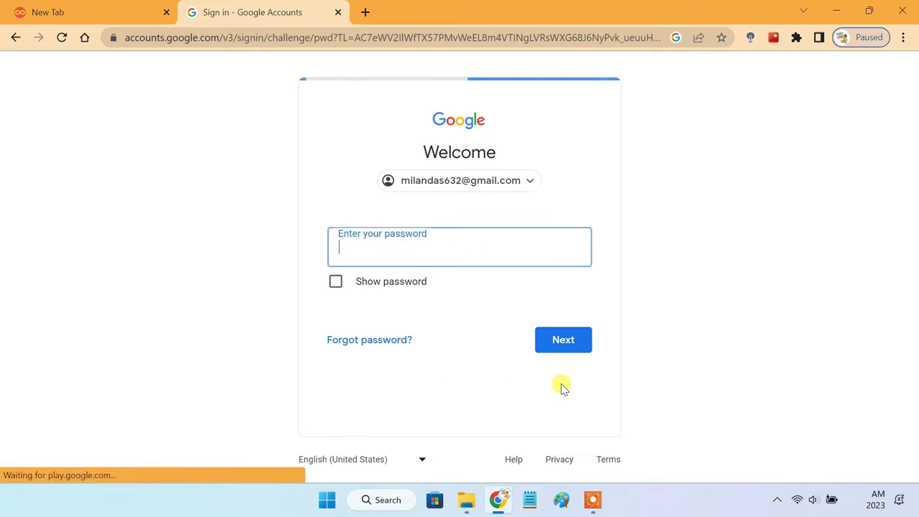
{"action": "key", "text": "ctrl+v"}
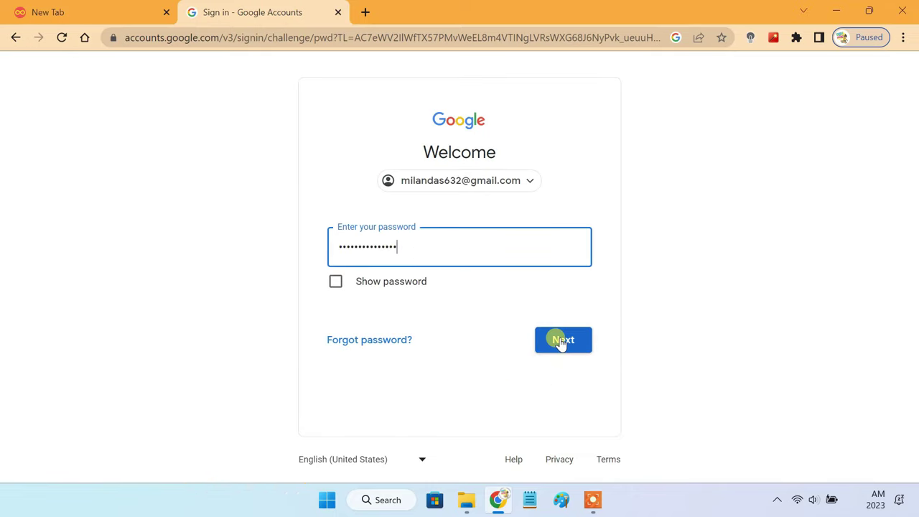
{"action": "left_click", "coordinate": [559, 340]}
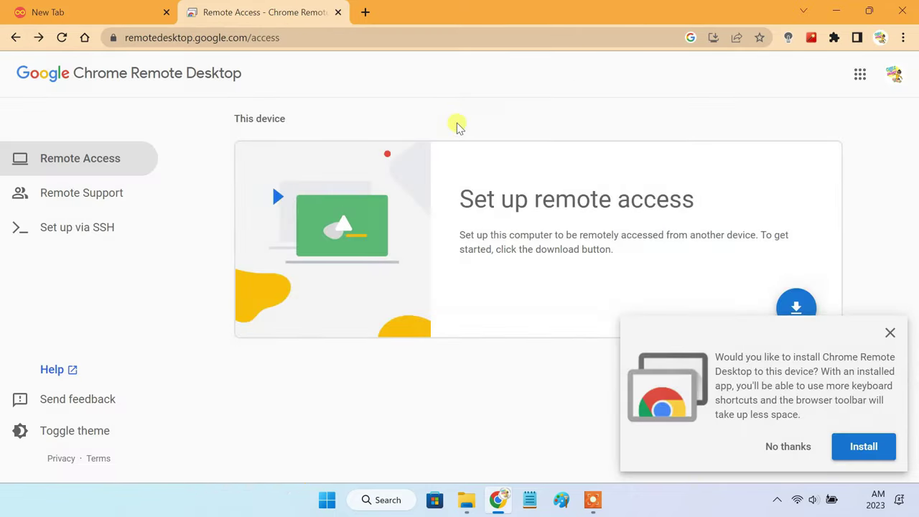
Step: Install Chrome Remote Desktop as a standalone app, close the browser, and restore the app window
{"action": "left_click", "coordinate": [865, 447]}
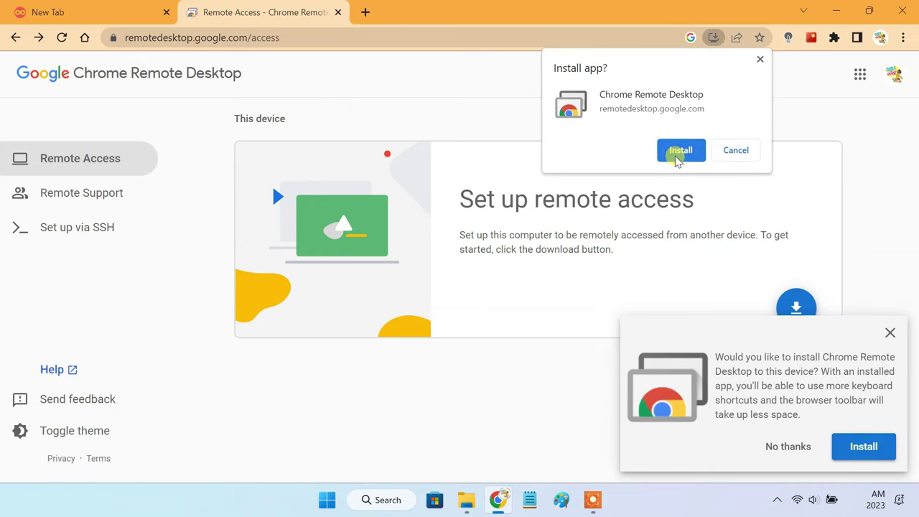
{"action": "left_click", "coordinate": [678, 150]}
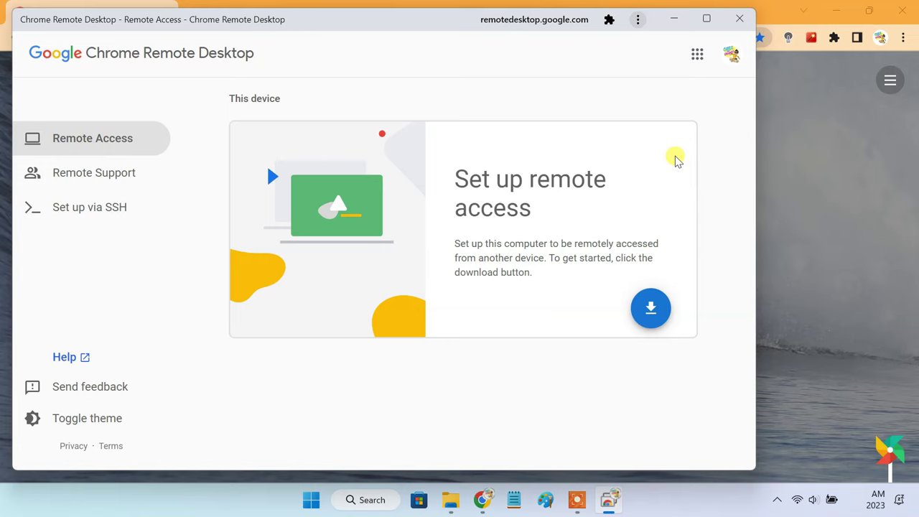
{"action": "left_click", "coordinate": [906, 20]}
{"action": "left_click", "coordinate": [906, 19]}
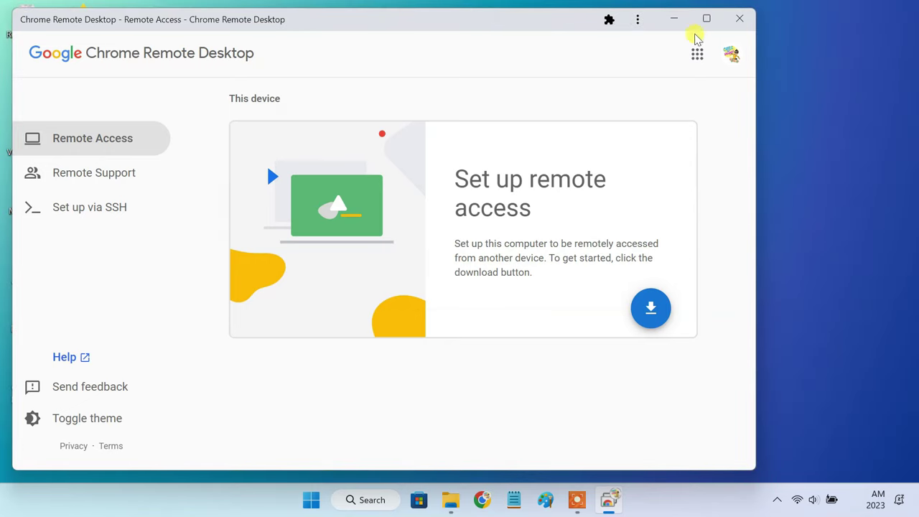
{"action": "left_click", "coordinate": [670, 21]}
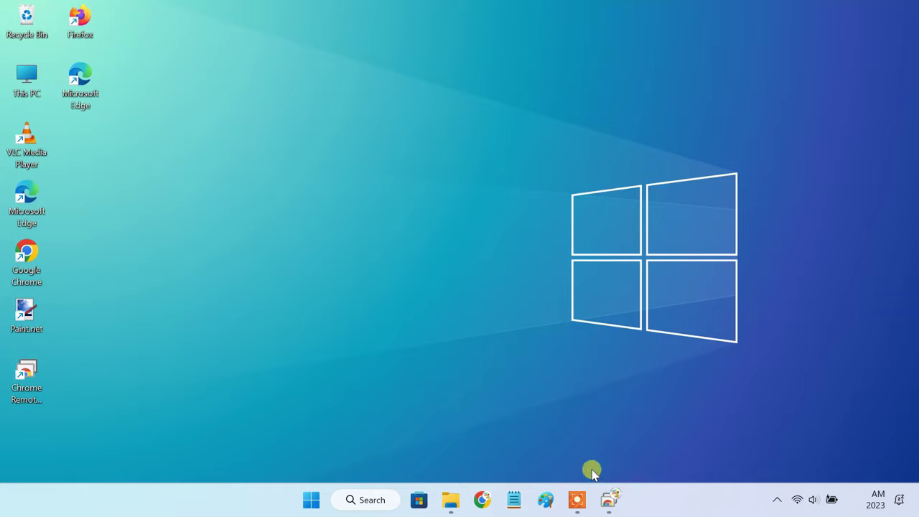
{"action": "left_click", "coordinate": [611, 501]}
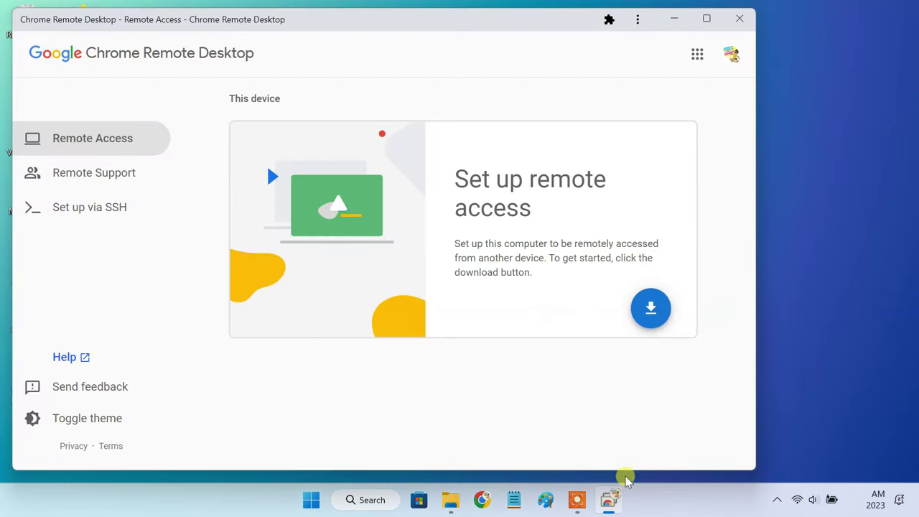
Step: Add the Chrome Remote Desktop extension from the Web Store and keep the downloaded host installer
{"action": "left_click", "coordinate": [644, 327]}
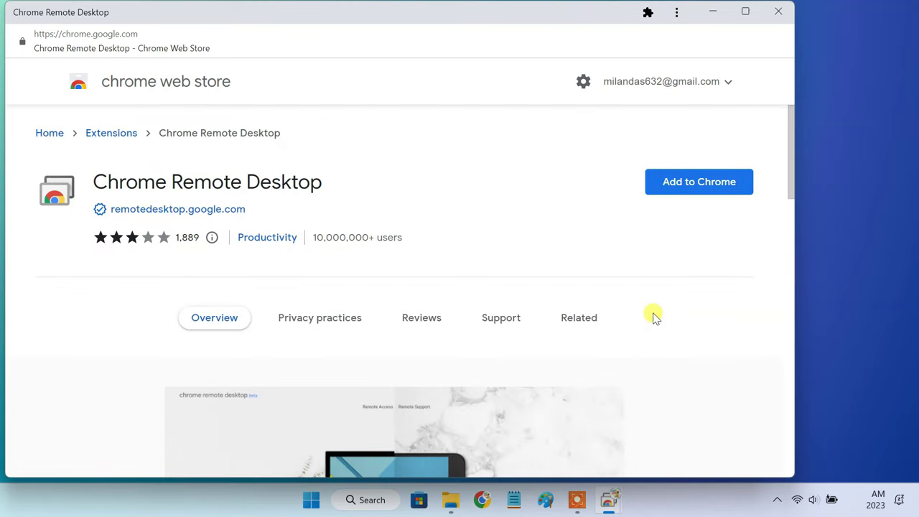
{"action": "left_click", "coordinate": [679, 198]}
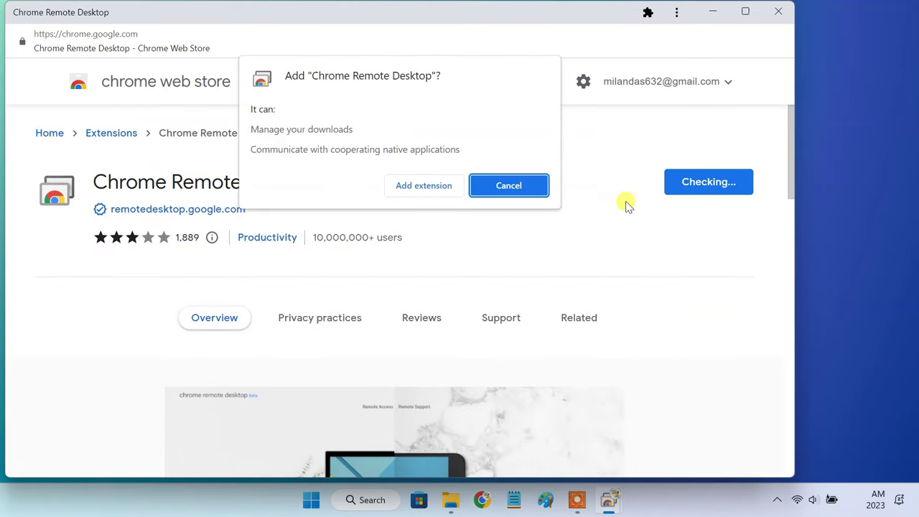
{"action": "left_click", "coordinate": [449, 194]}
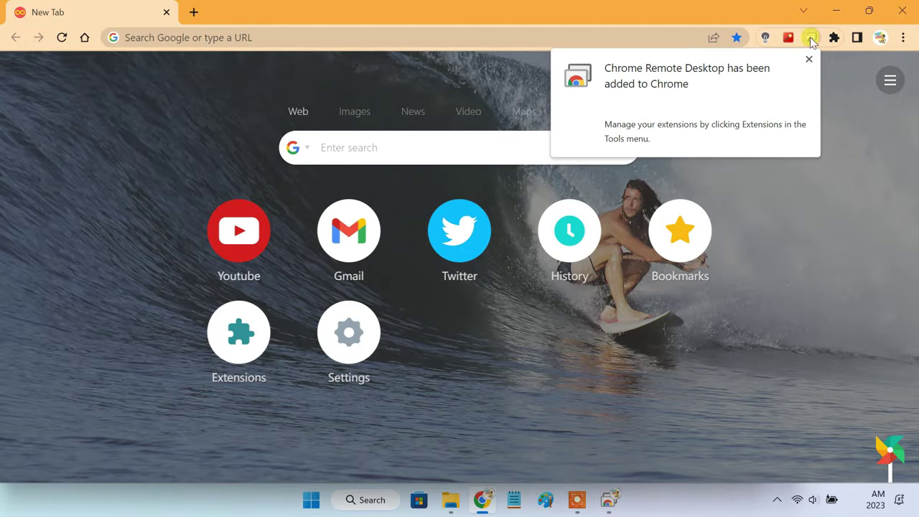
{"action": "left_click", "coordinate": [893, 11]}
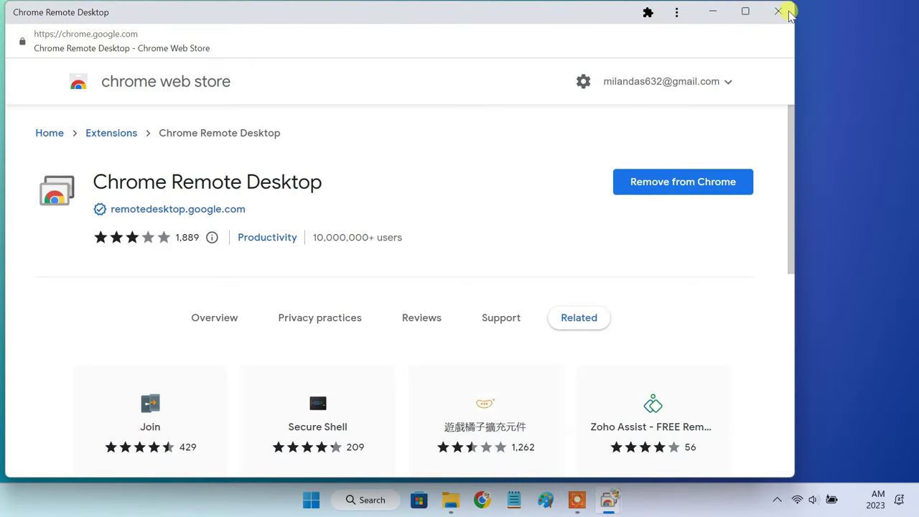
{"action": "left_click", "coordinate": [778, 12]}
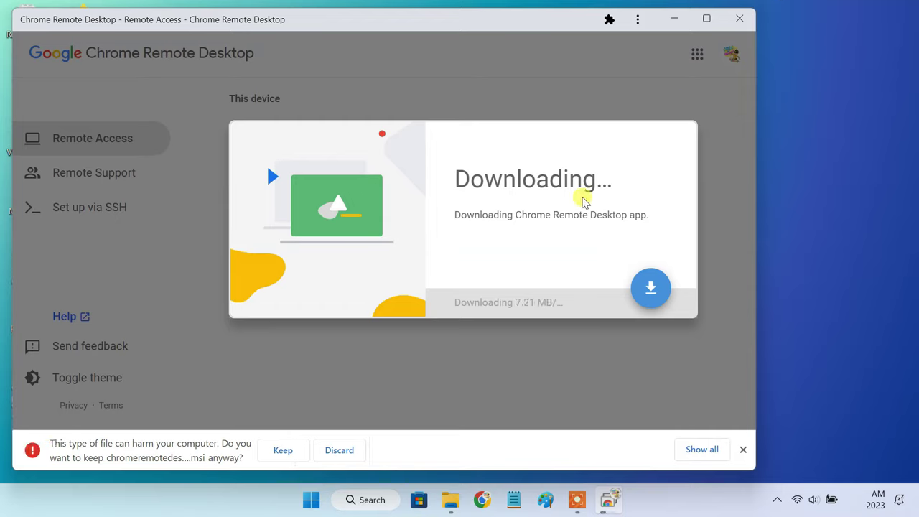
{"action": "left_click", "coordinate": [283, 451]}
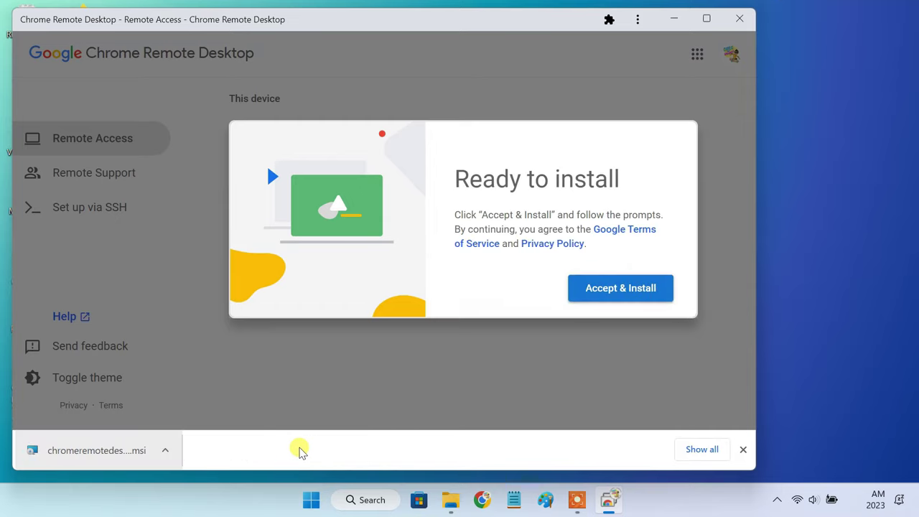
Step: Accept the terms, run chromeremotedesktophost from Downloads, and close File Explorer
{"action": "left_click", "coordinate": [601, 288]}
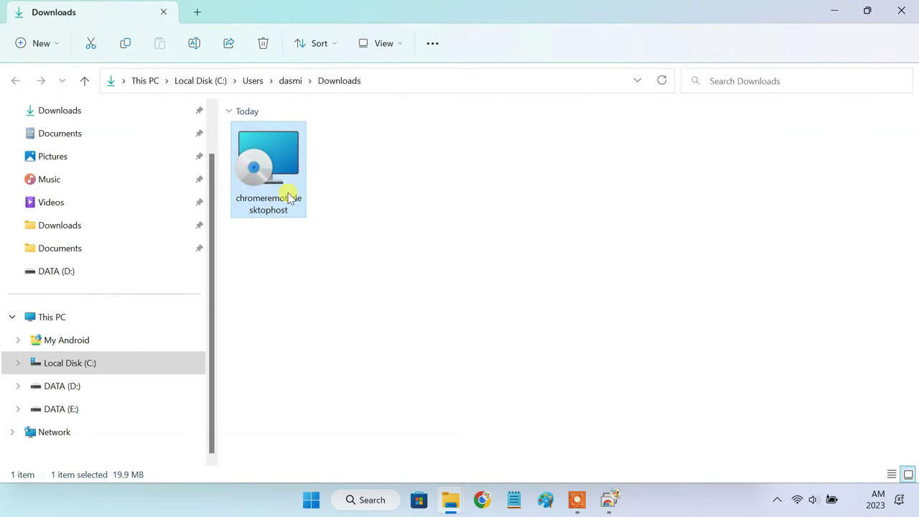
{"action": "double_click", "coordinate": [287, 198]}
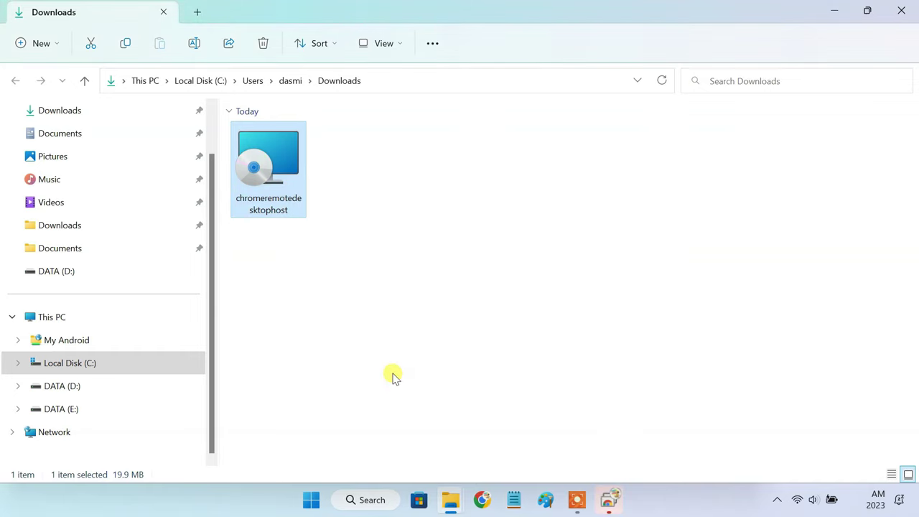
{"action": "left_click", "coordinate": [899, 10]}
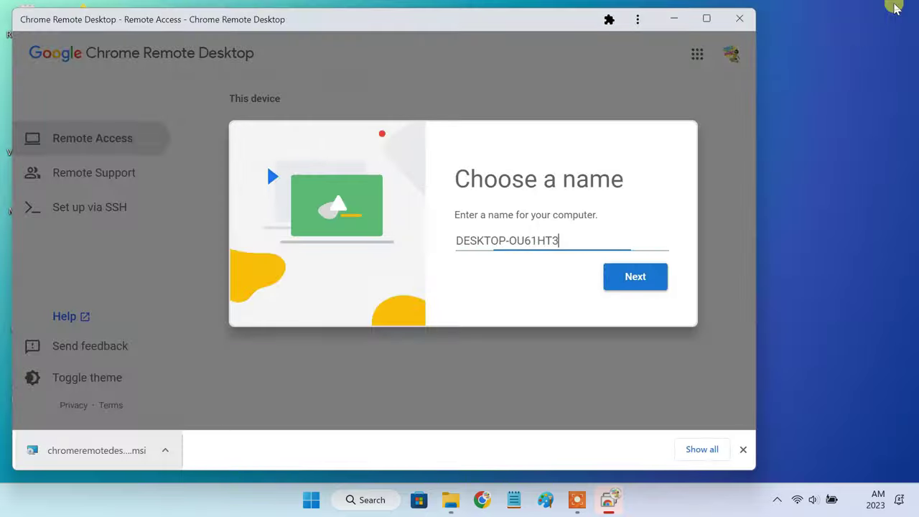
Step: Keep DESKTOP-OU61HT3 as the computer name, set a six-digit PIN, and start remote access
{"action": "left_click", "coordinate": [629, 279]}
{"action": "scroll", "coordinate": [560, 279], "scroll_direction": "down", "scroll_amount": 1}
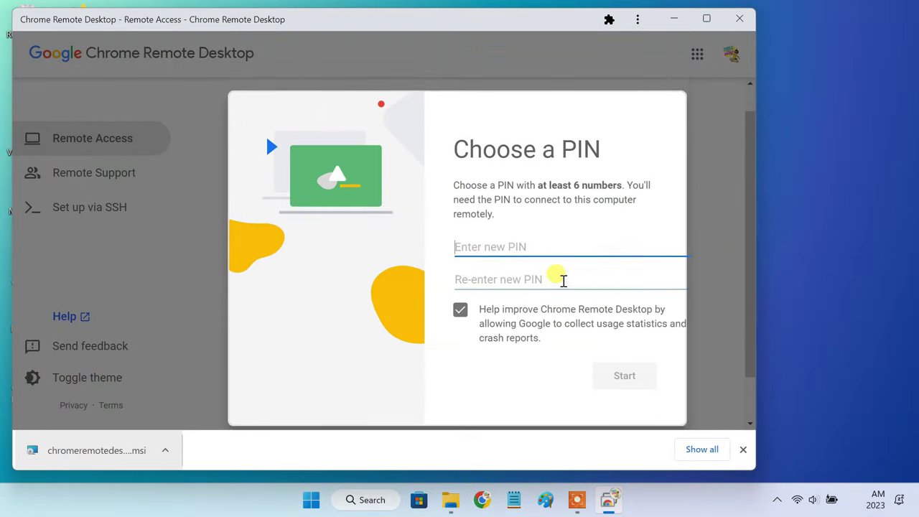
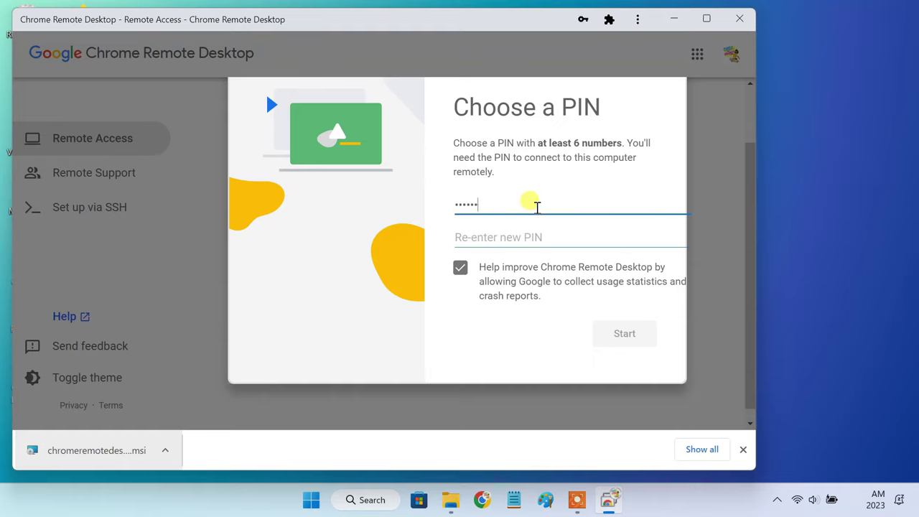
{"action": "left_click", "coordinate": [531, 233]}
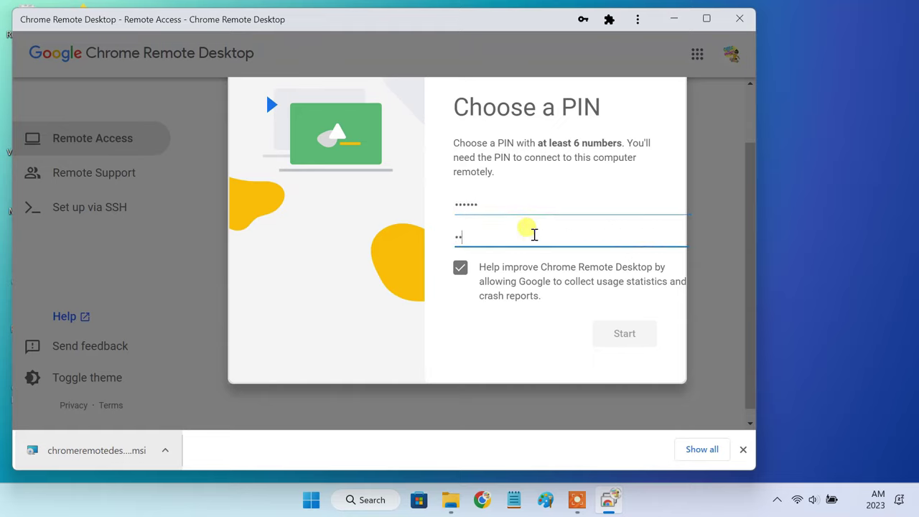
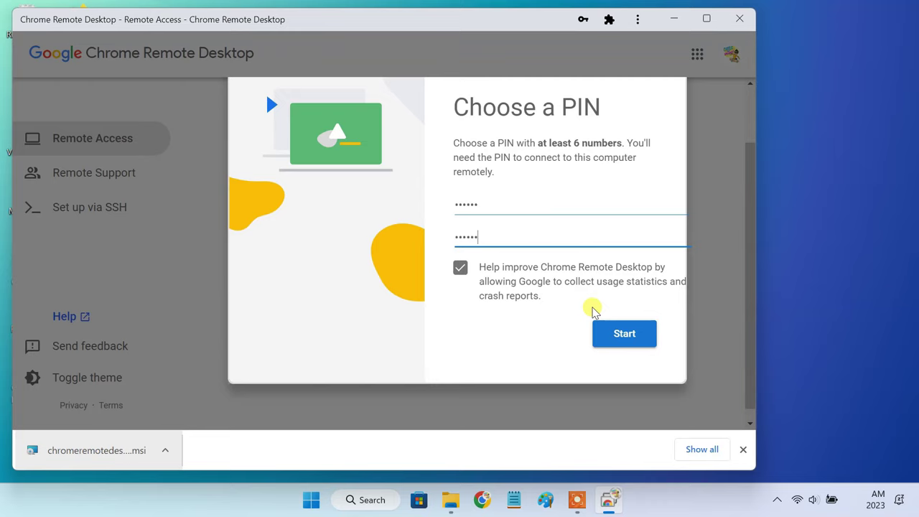
{"action": "left_click", "coordinate": [627, 334]}
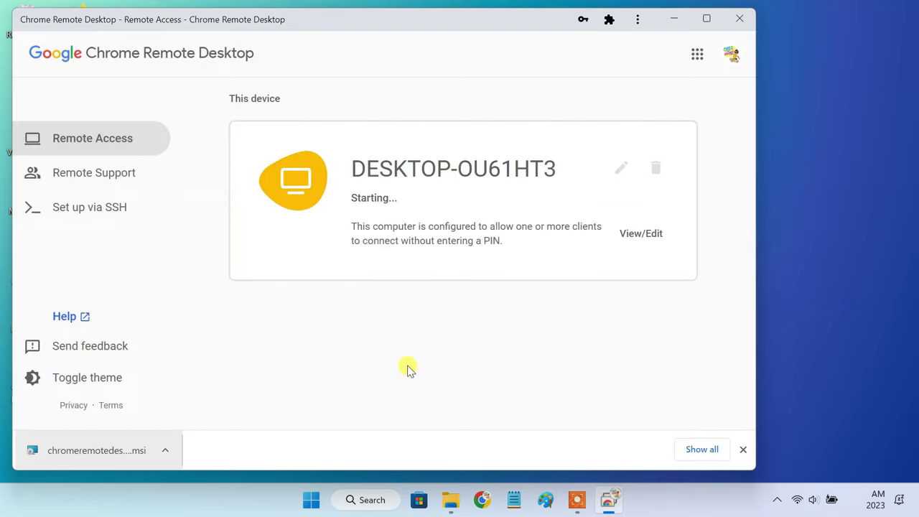
{"action": "left_click", "coordinate": [742, 450]}
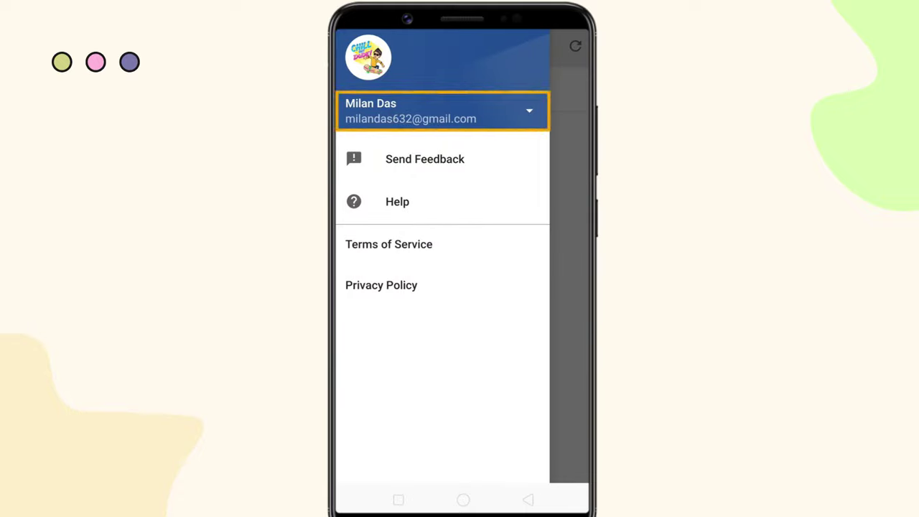
Step: Close the phone app's navigation drawer to reveal DESKTOP-OU61HT3 under My Computers
{"action": "key", "text": "Escape"}
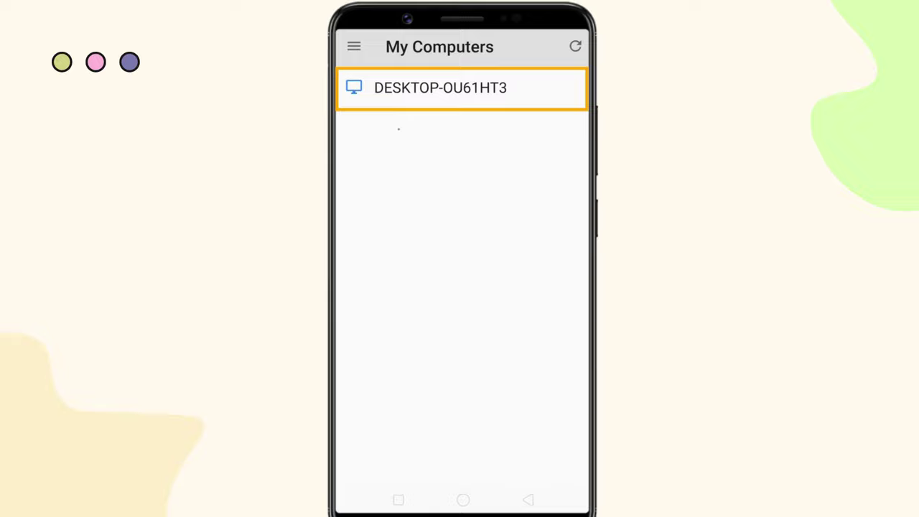
Step: Connect to DESKTOP-OU61HT3 from the phone by entering the host PIN
{"action": "left_click", "coordinate": [440, 87]}
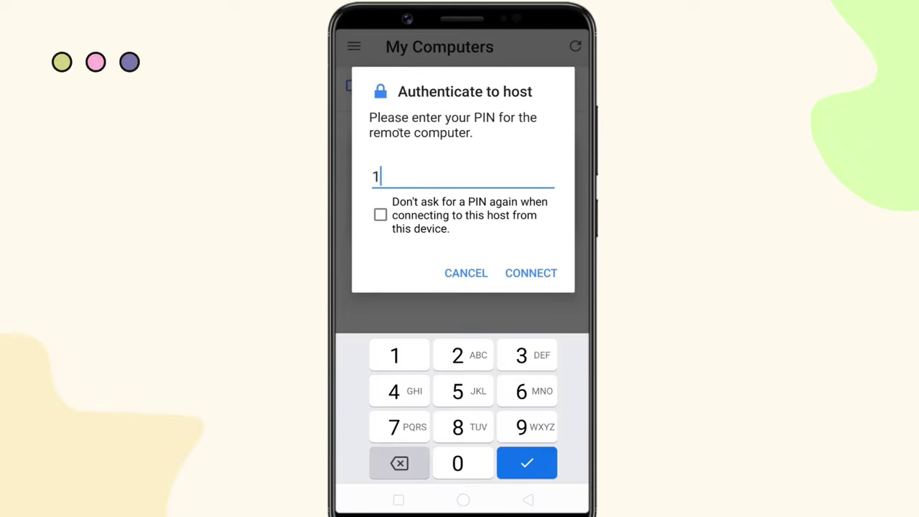
{"action": "key", "text": "Return"}
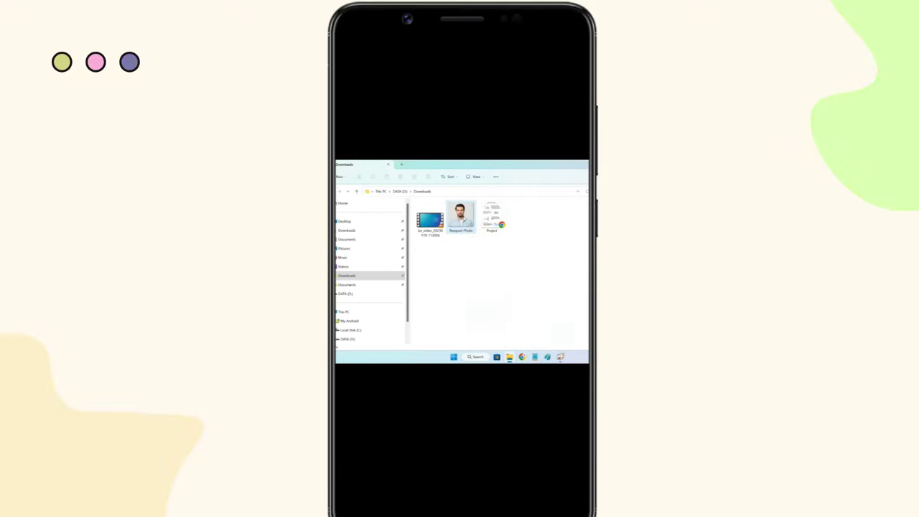
Step: View Passport Photo, paste a copy into C: Downloads, permanently delete it, and return to D: Downloads
{"action": "key", "text": "Return"}
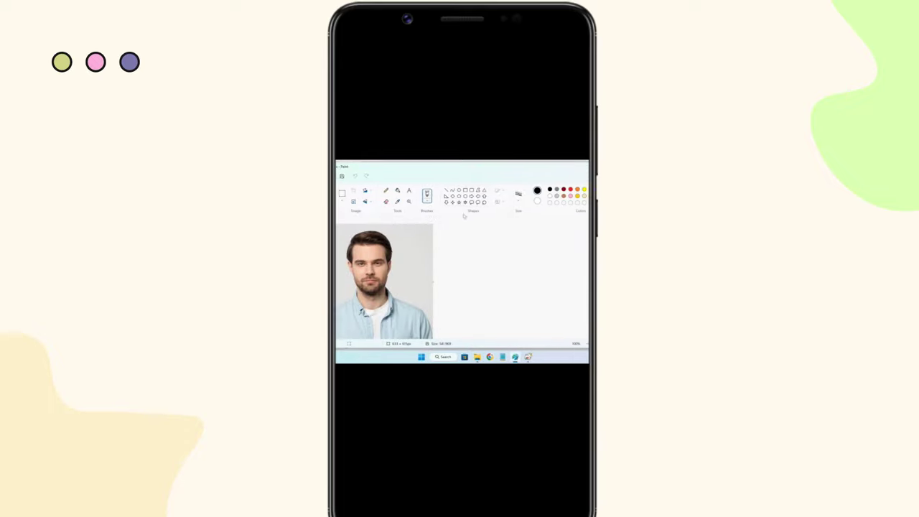
{"action": "left_click", "coordinate": [570, 167]}
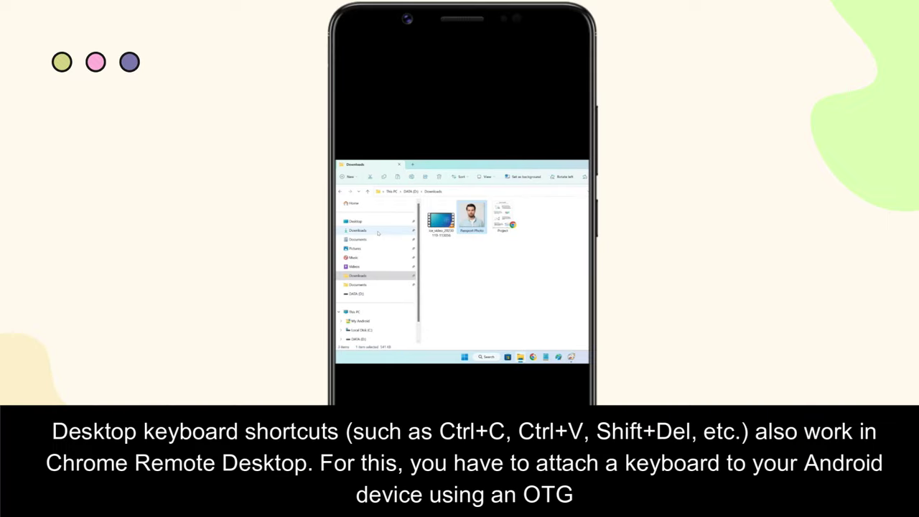
{"action": "left_click", "coordinate": [376, 230]}
{"action": "key", "text": "ctrl+v"}
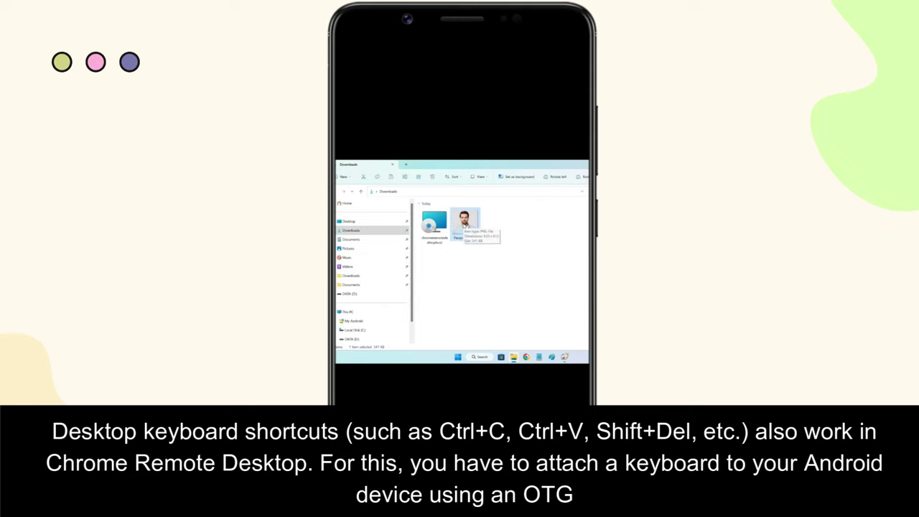
{"action": "key", "text": "shift+Delete"}
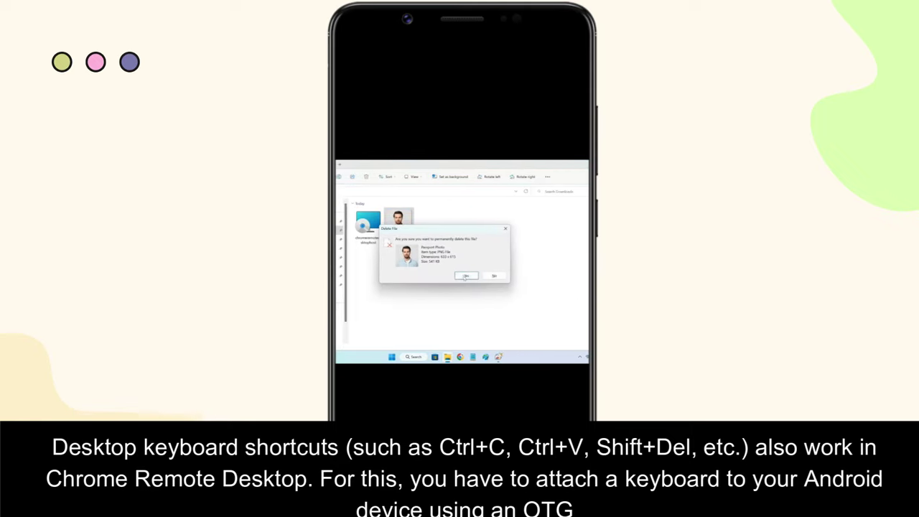
{"action": "left_click", "coordinate": [465, 277]}
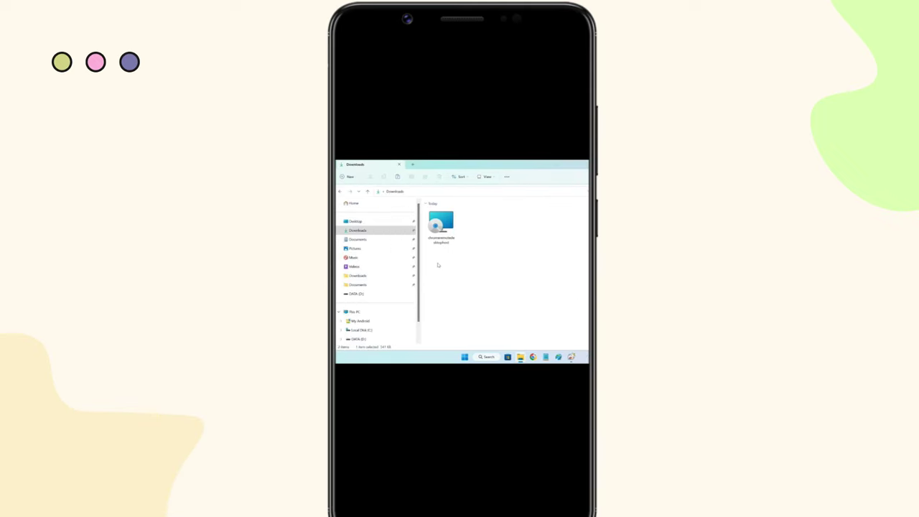
{"action": "left_click", "coordinate": [371, 276]}
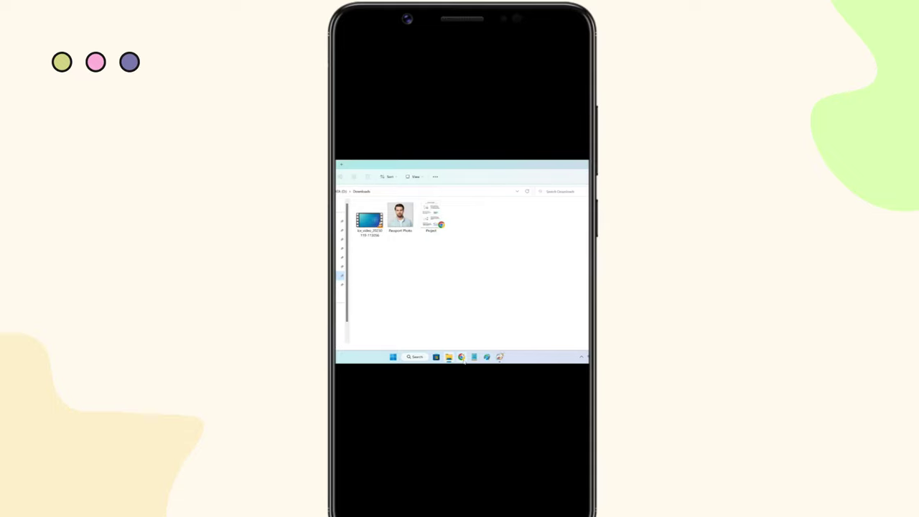
Step: Compose a Gmail message to your own address with subject 'My Files' and body 'Accessing my files remotely.'
{"action": "left_click", "coordinate": [462, 358]}
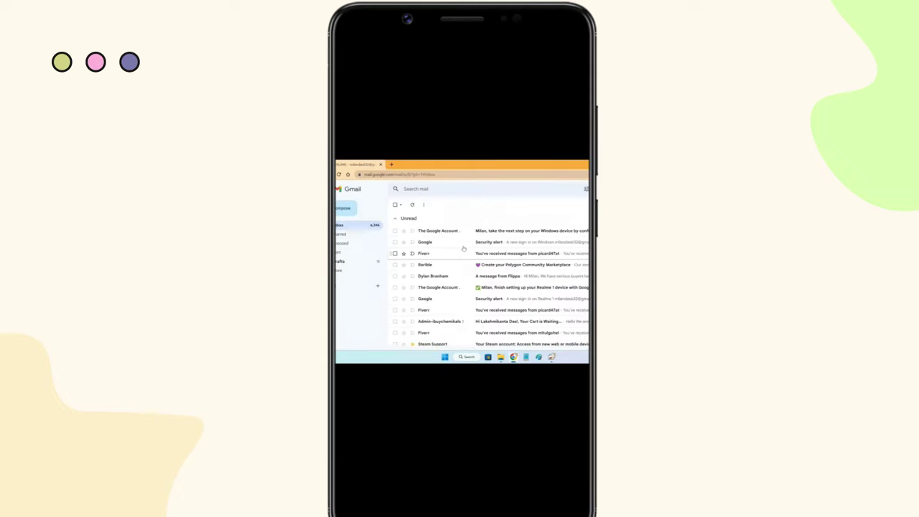
{"action": "left_click", "coordinate": [356, 209]}
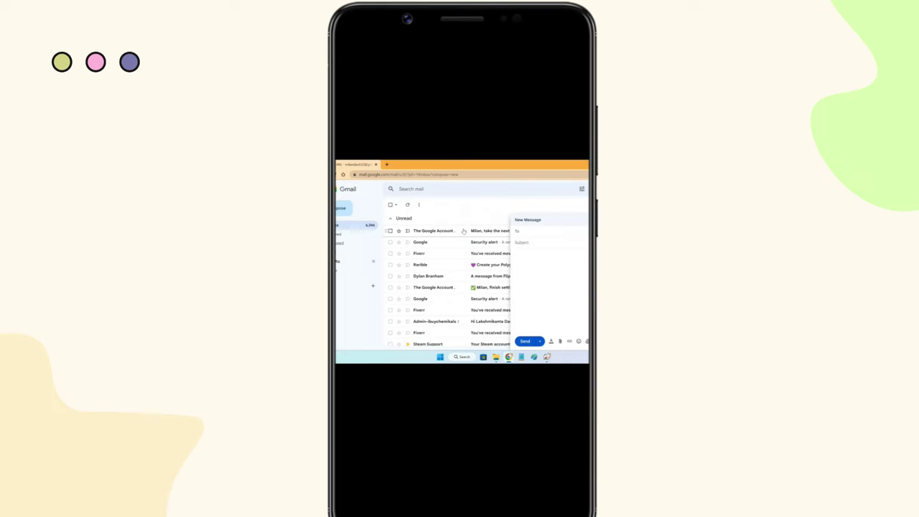
{"action": "type", "text": "md"}
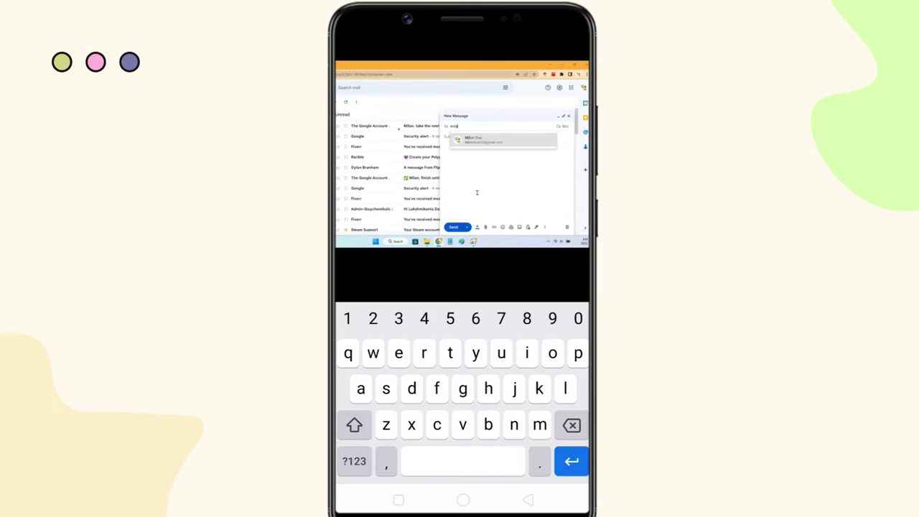
{"action": "left_click", "coordinate": [488, 142]}
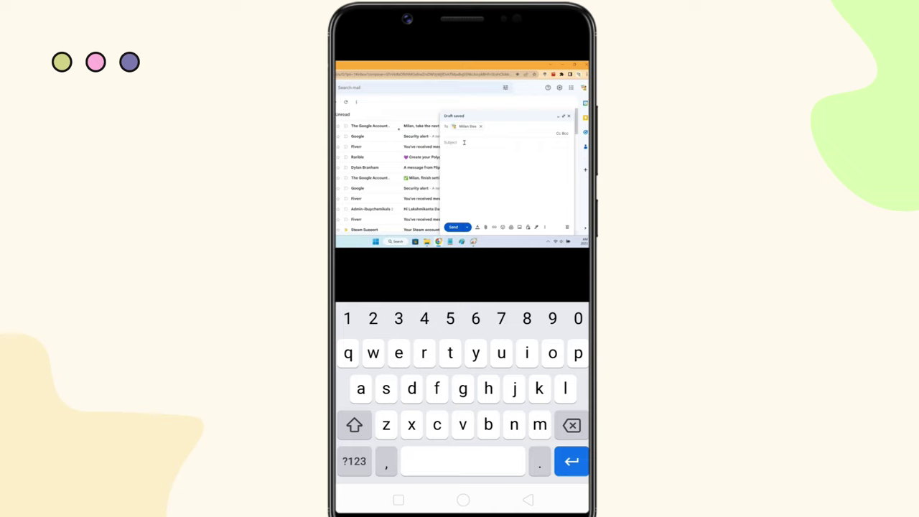
{"action": "type", "text": "Files"}
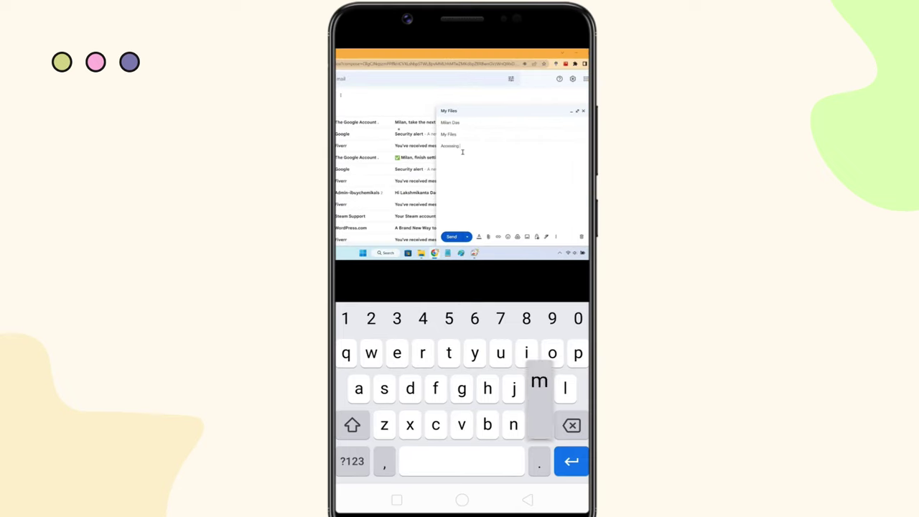
{"action": "type", "text": "my files remotely."}
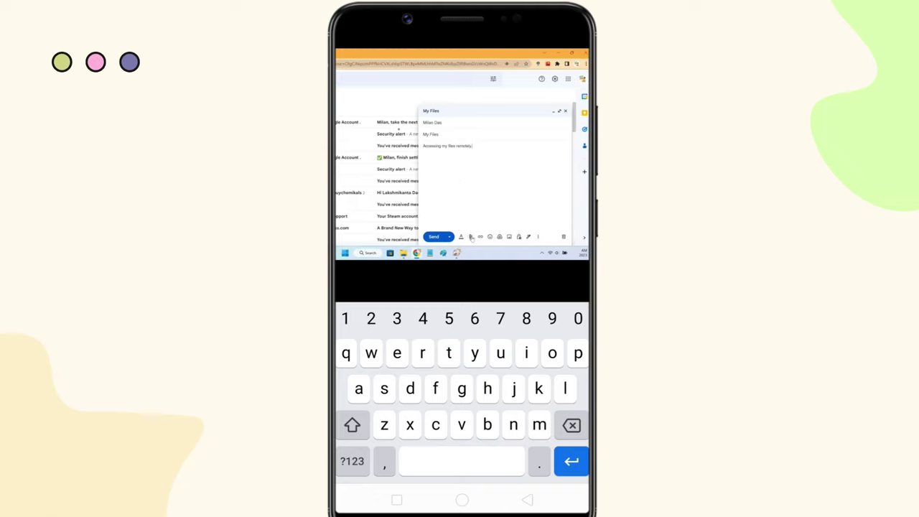
Step: Attach Project.pdf and Passport Photo.png from Downloads and send the email
{"action": "left_click", "coordinate": [470, 237]}
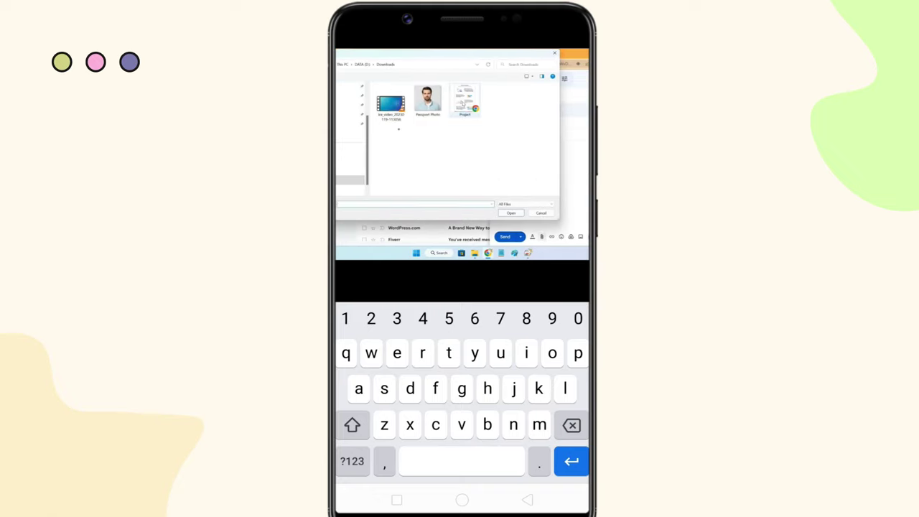
{"action": "left_click", "coordinate": [463, 213]}
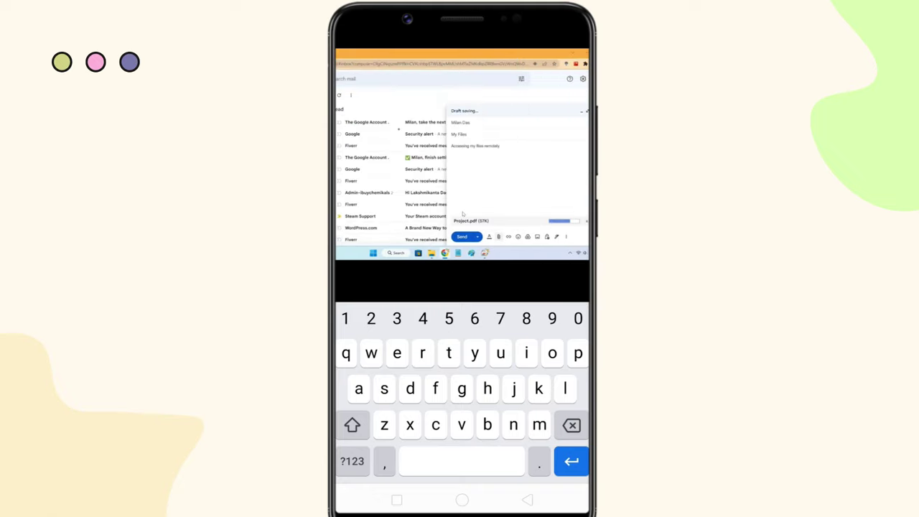
{"action": "left_click", "coordinate": [470, 237]}
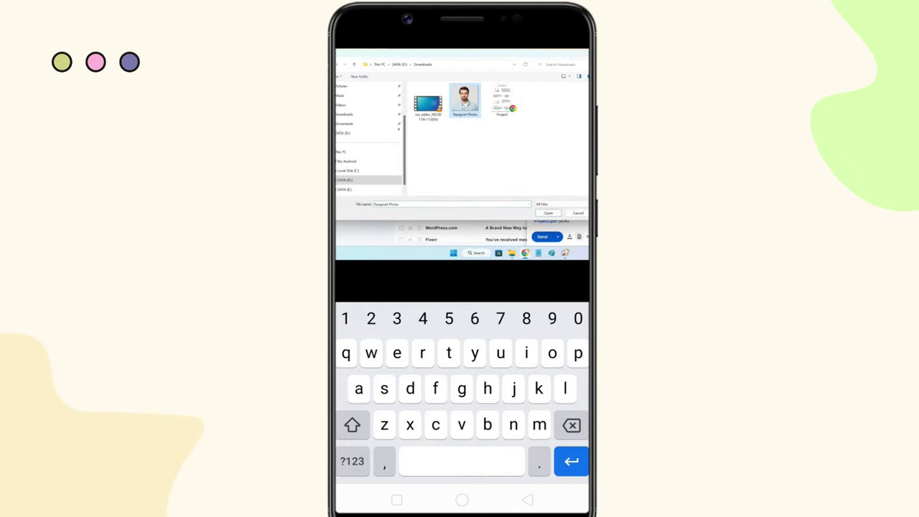
{"action": "left_click", "coordinate": [463, 214]}
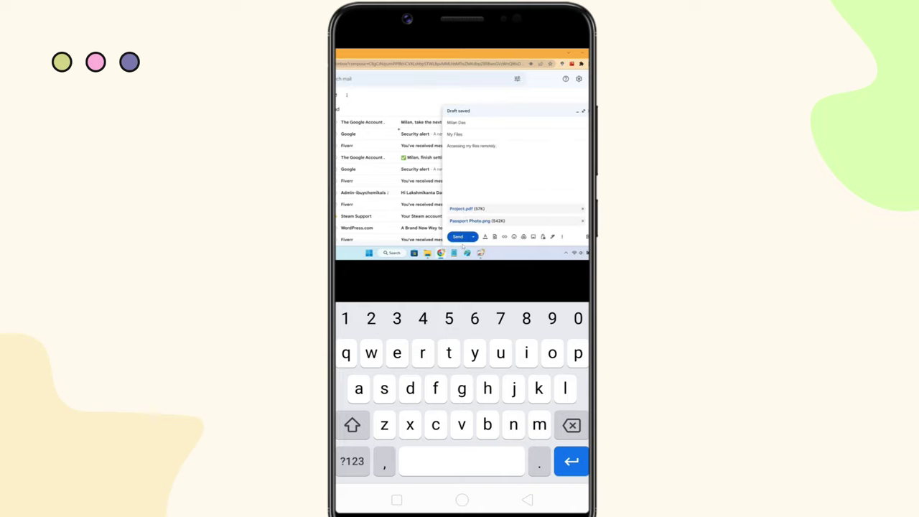
{"action": "left_click", "coordinate": [460, 237]}
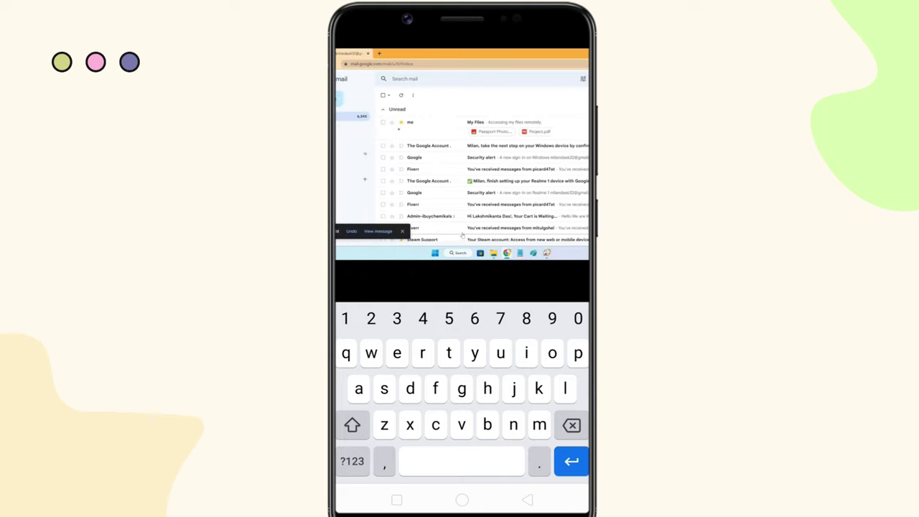
Step: Open the My Files email in Gmail, lock the remote PC, and scroll to the attachments on the phone
{"action": "left_click", "coordinate": [458, 127]}
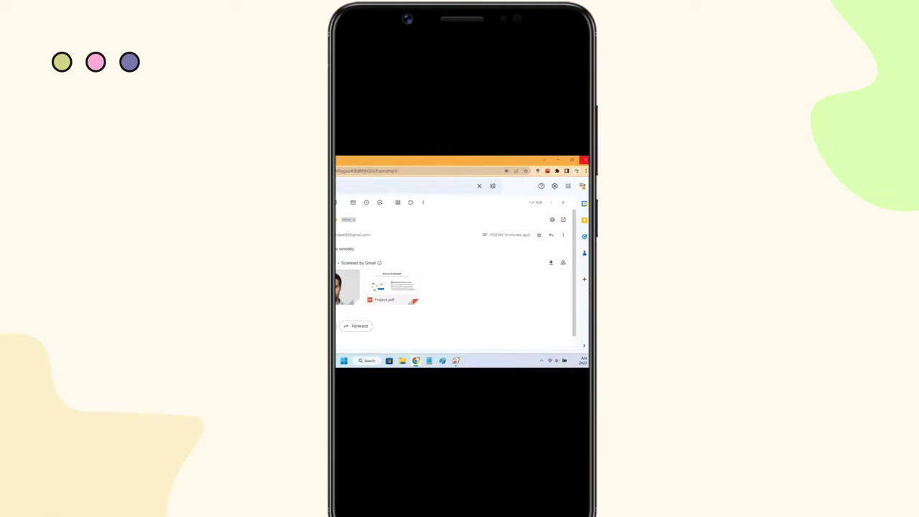
{"action": "key", "text": "super+d"}
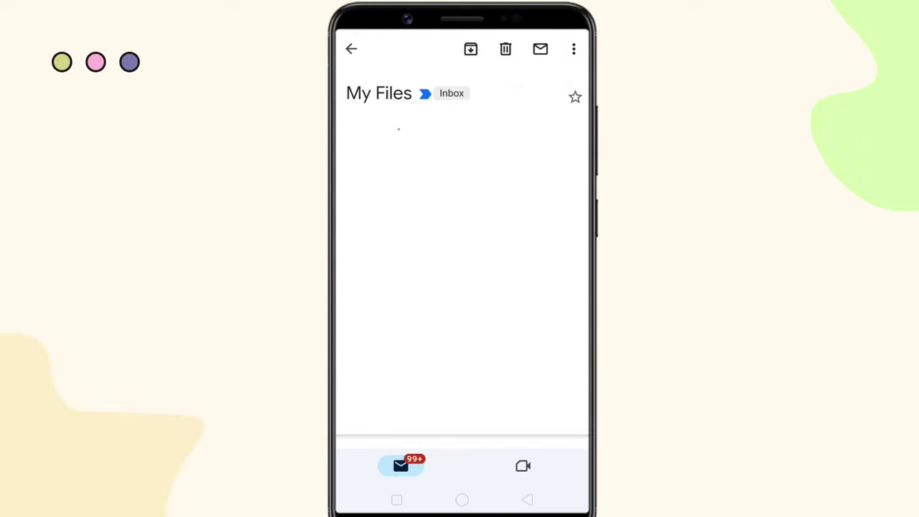
{"action": "scroll", "coordinate": [398, 129], "scroll_direction": "down", "scroll_amount": 2}
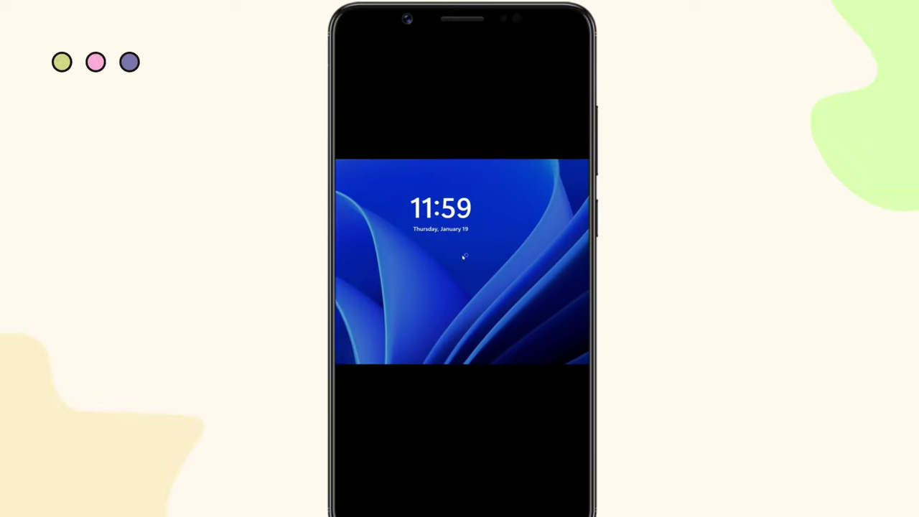
Step: Sign in past the Windows lock screen by entering the PC's PIN with the phone keyboard
{"action": "left_click", "coordinate": [463, 257]}
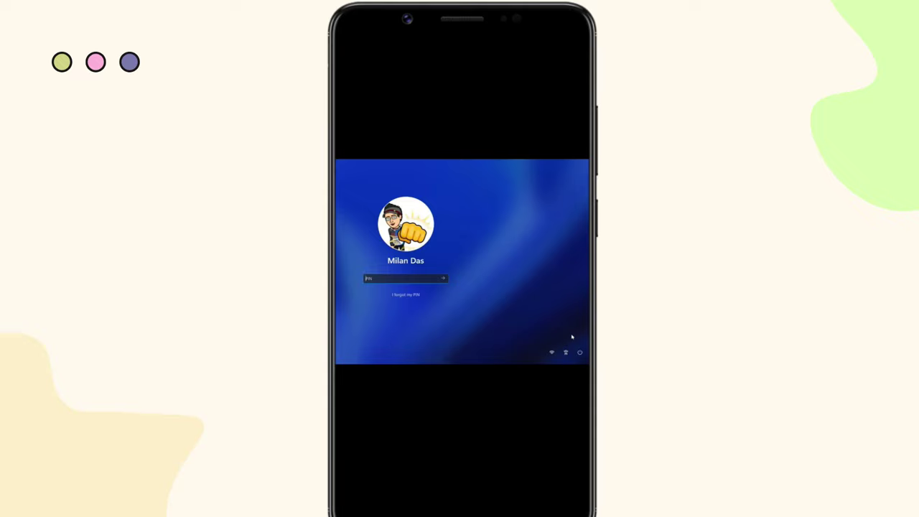
{"action": "left_click", "coordinate": [580, 352]}
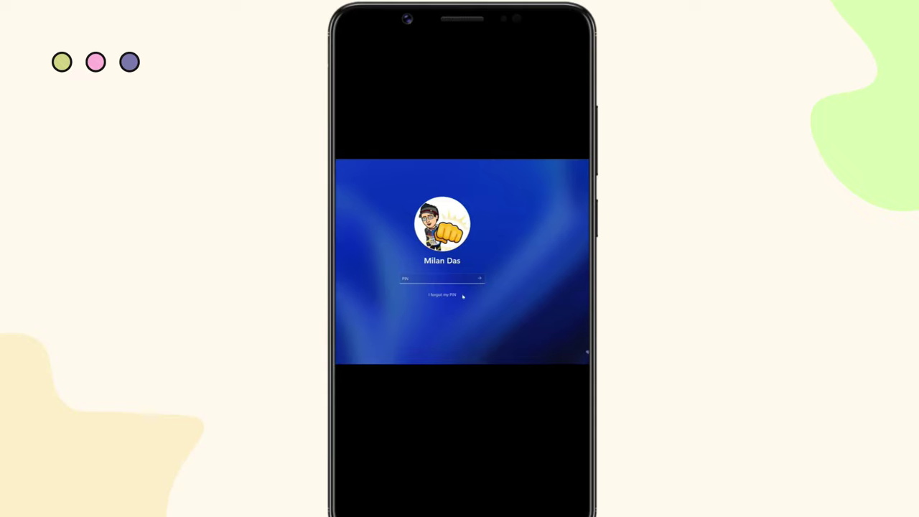
{"action": "left_click", "coordinate": [462, 279]}
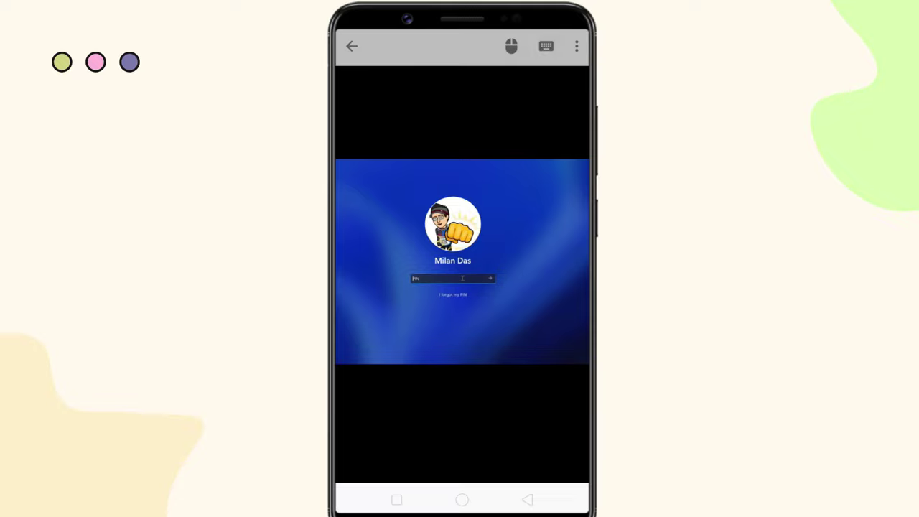
{"action": "left_click", "coordinate": [546, 45]}
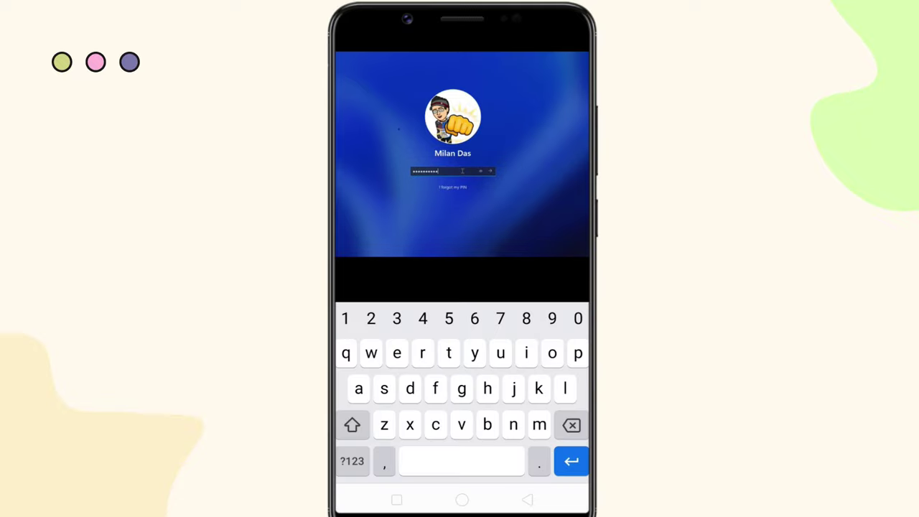
{"action": "key", "text": "Return"}
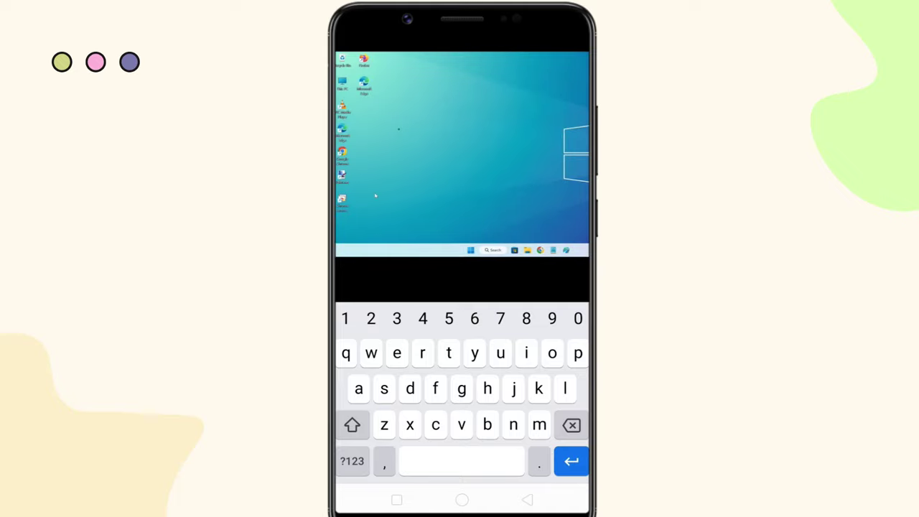
{"action": "left_click", "coordinate": [527, 499]}
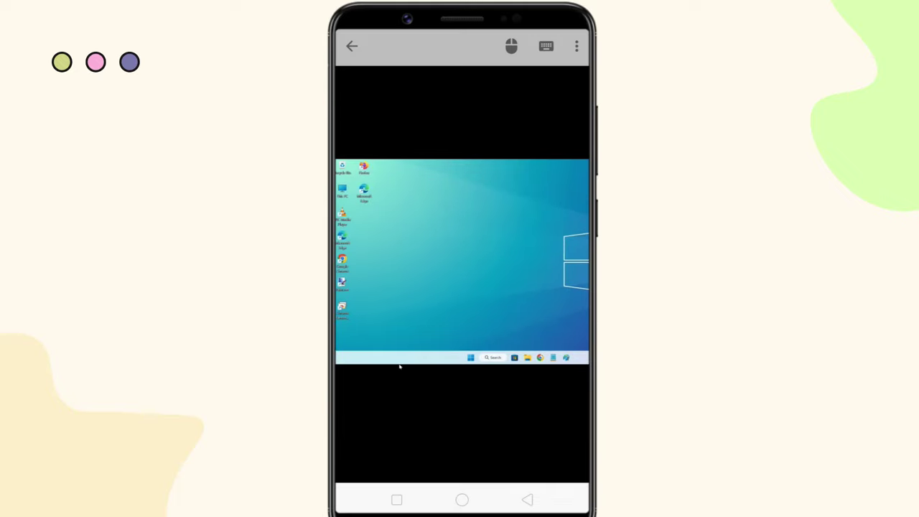
{"action": "left_click", "coordinate": [577, 46]}
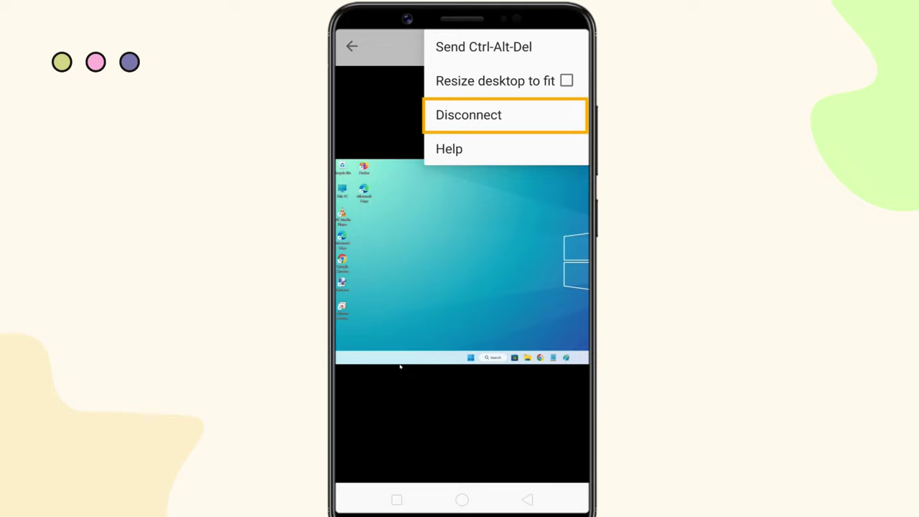
Step: Choose Disconnect from the three-dot menu to end the remote session
{"action": "left_click", "coordinate": [468, 115]}
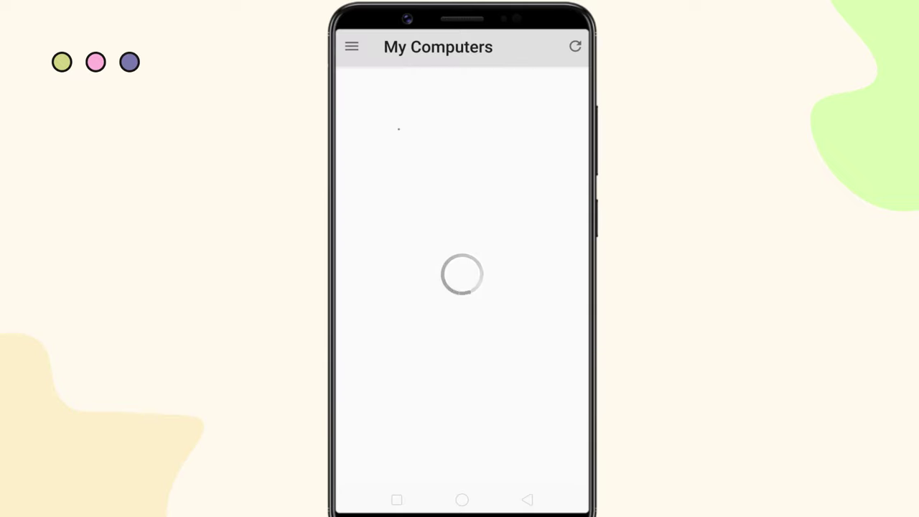